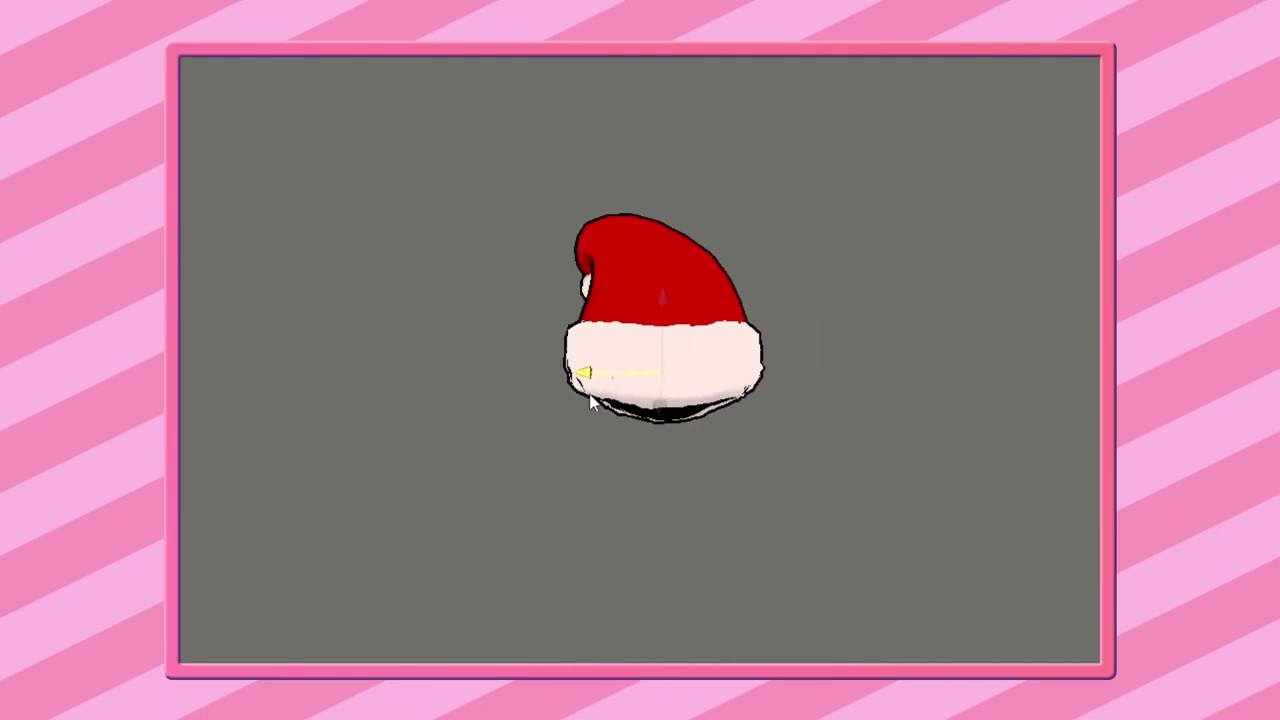
Step: Slide the Santa hat slightly to the right along the X axis in the Scene view
{"action": "left_click_drag", "start_coordinate": [754, 385], "coordinate": [766, 385]}
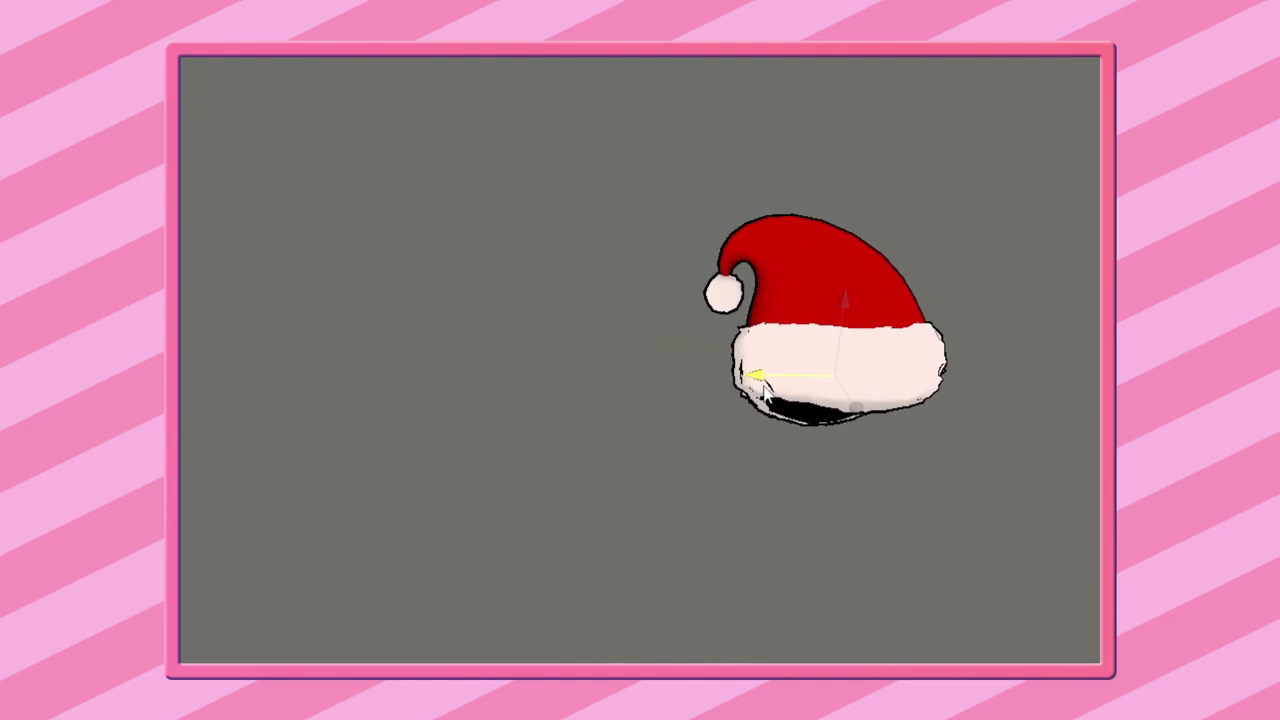